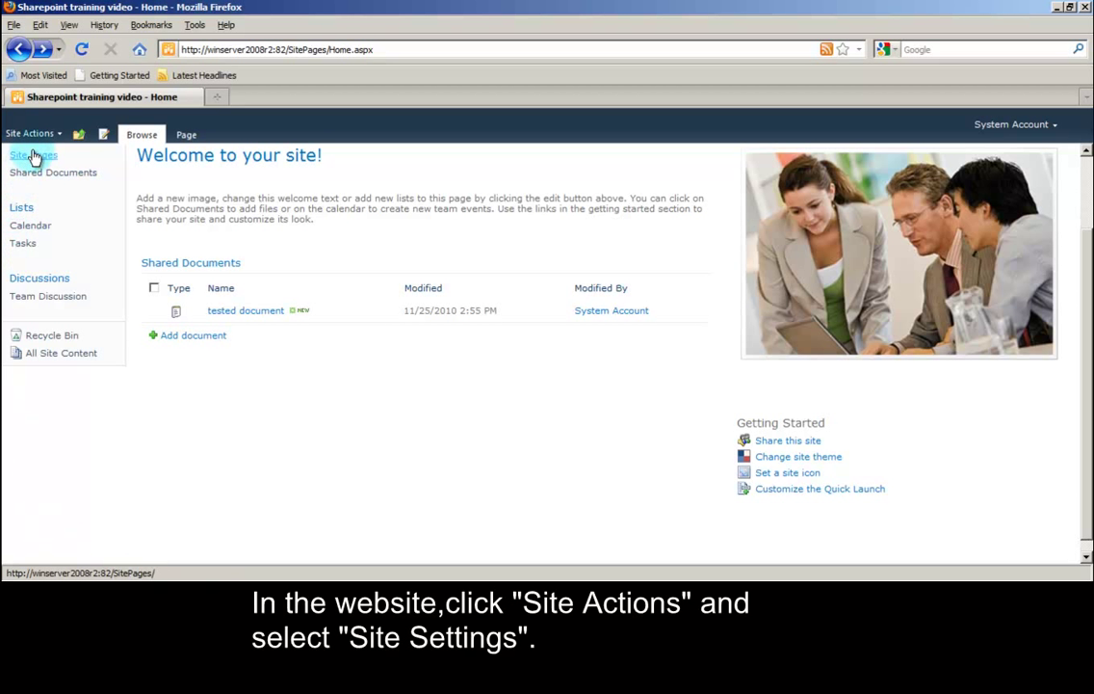
Step: Go from Site Settings to Site permissions' Permission Levels and start adding a new level
left_click(33, 136)
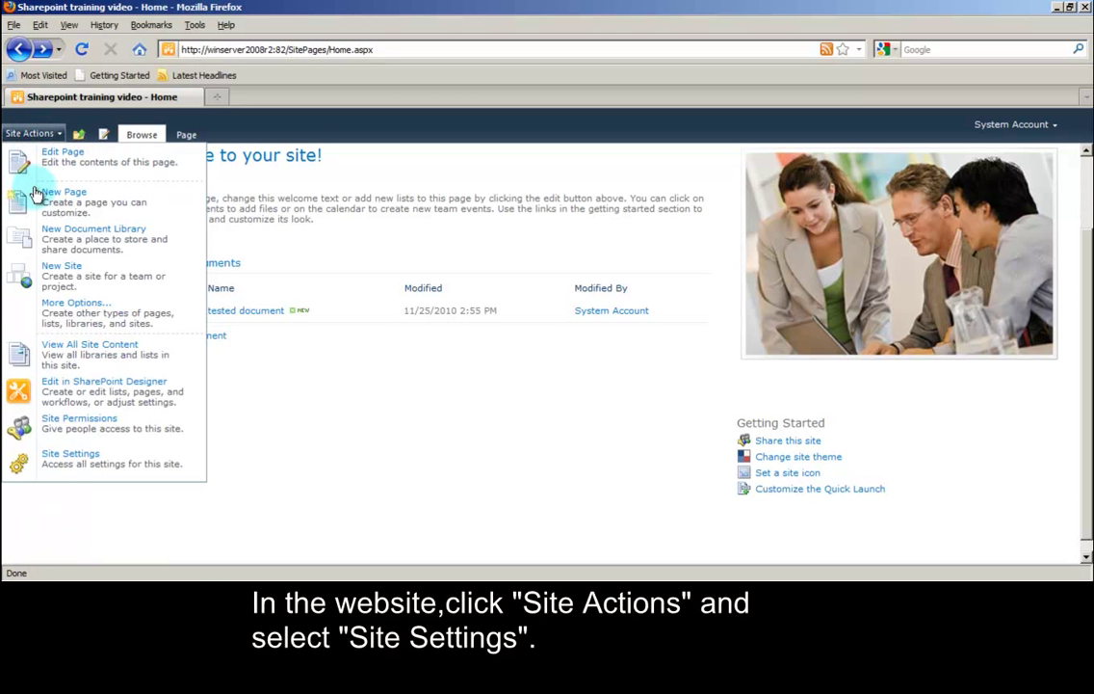
left_click(74, 460)
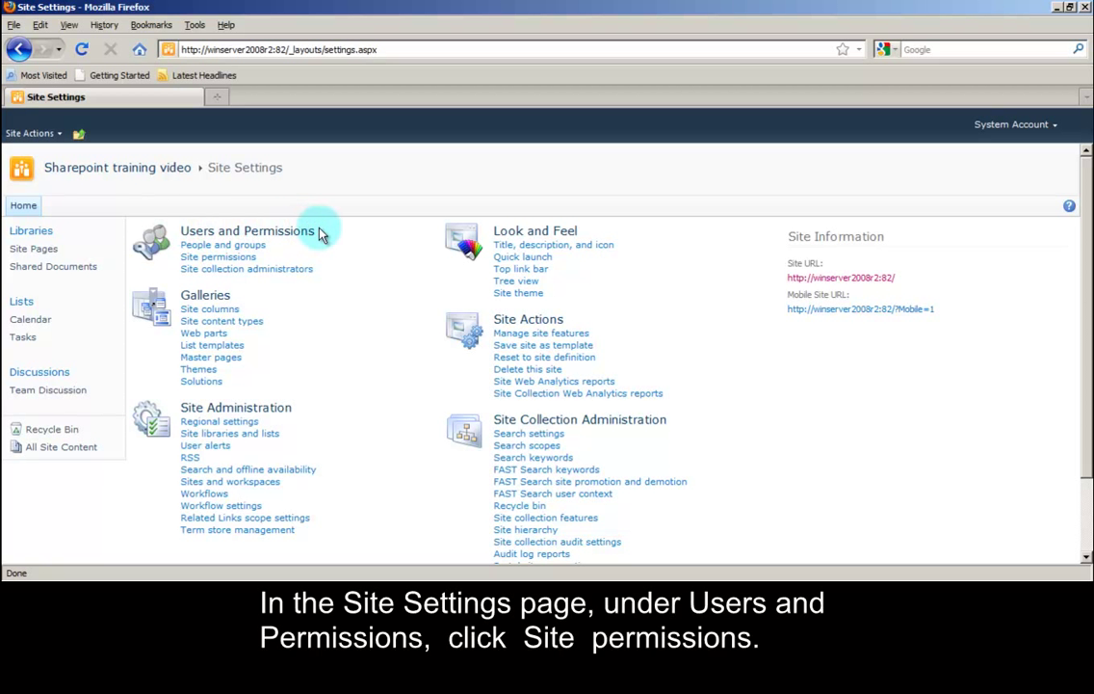
left_click(207, 260)
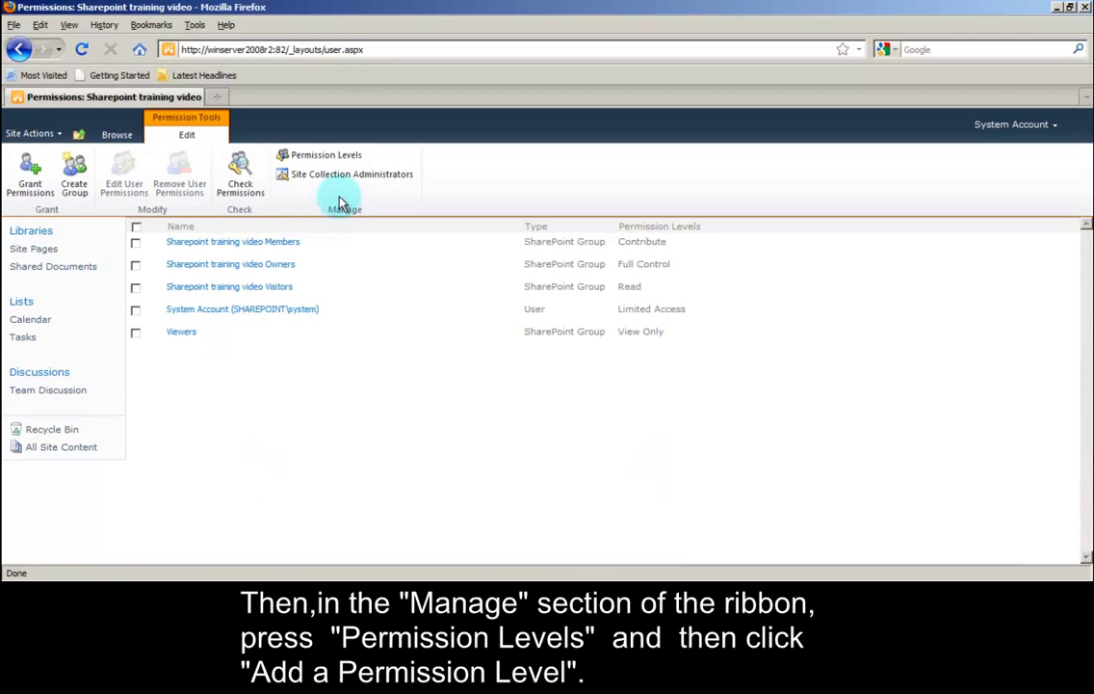
left_click(327, 157)
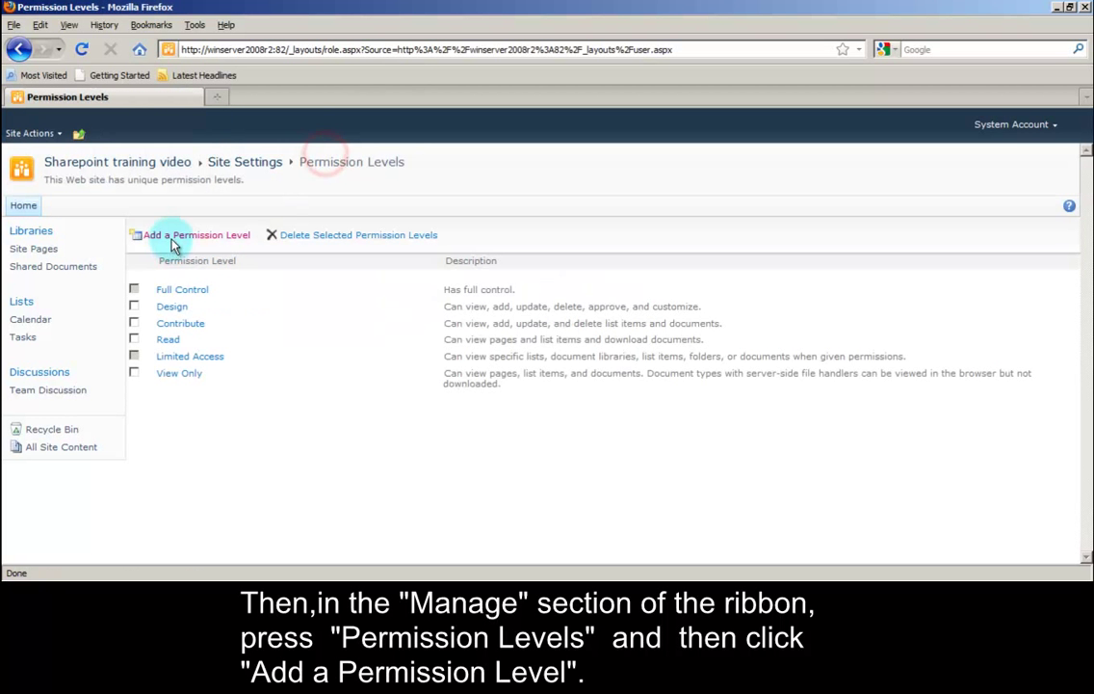
left_click(179, 240)
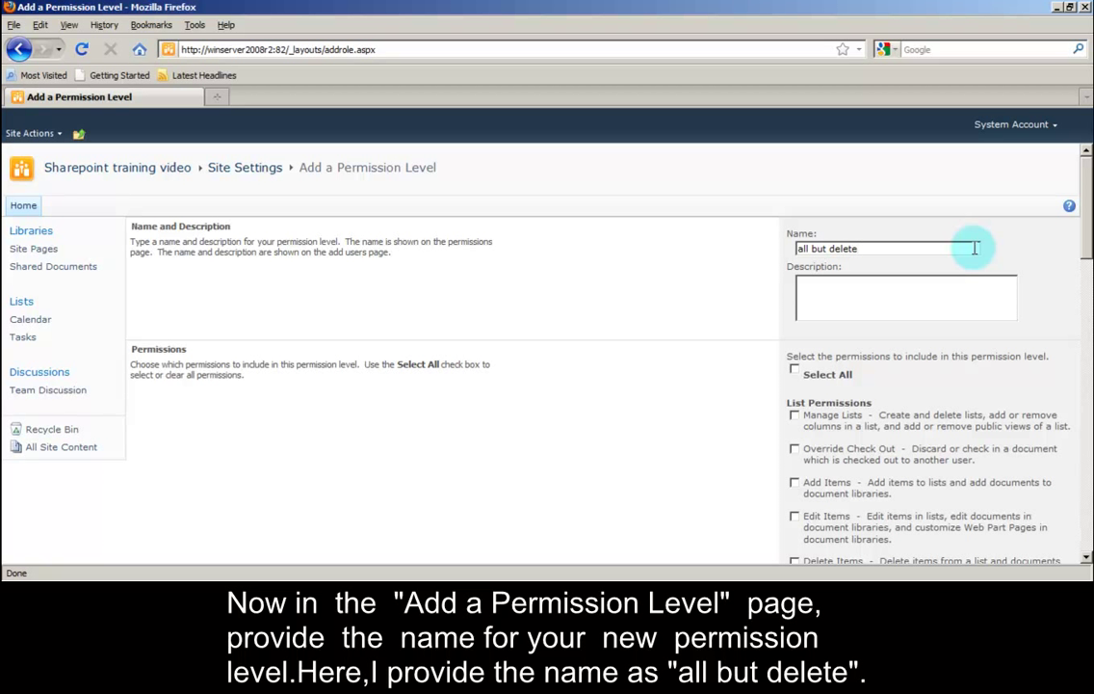
Step: Describe the level as 'Can perform all action except delete', grant all permissions except Delete Items, and create it
left_click(1007, 284)
type("Can perform all action exc")
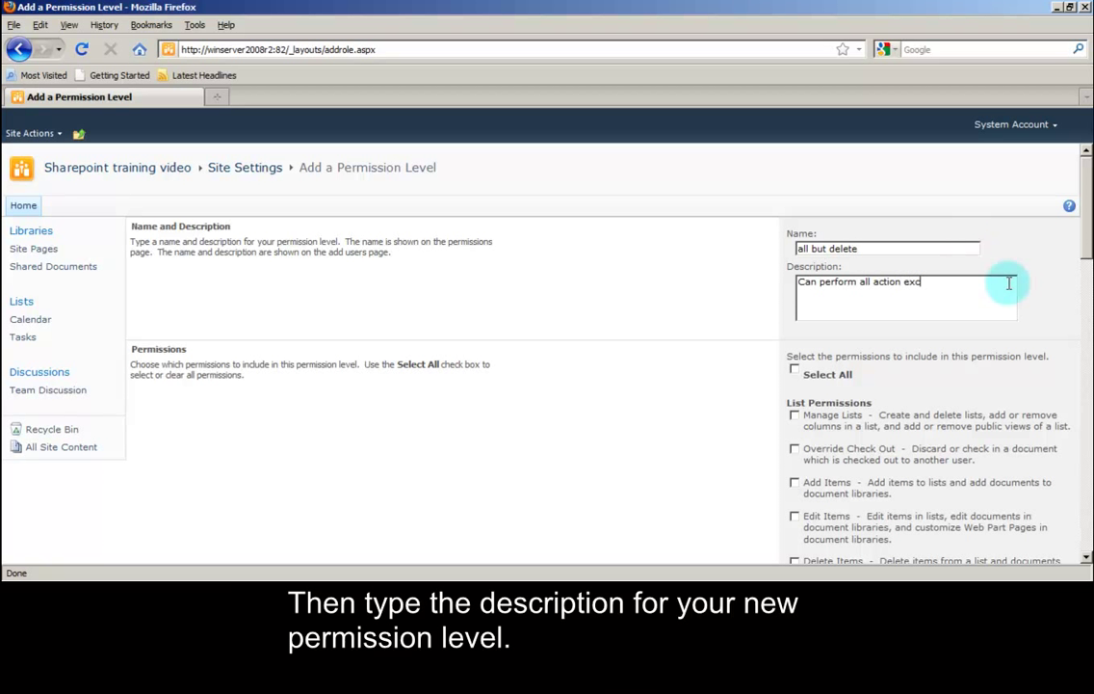
type("ept delete")
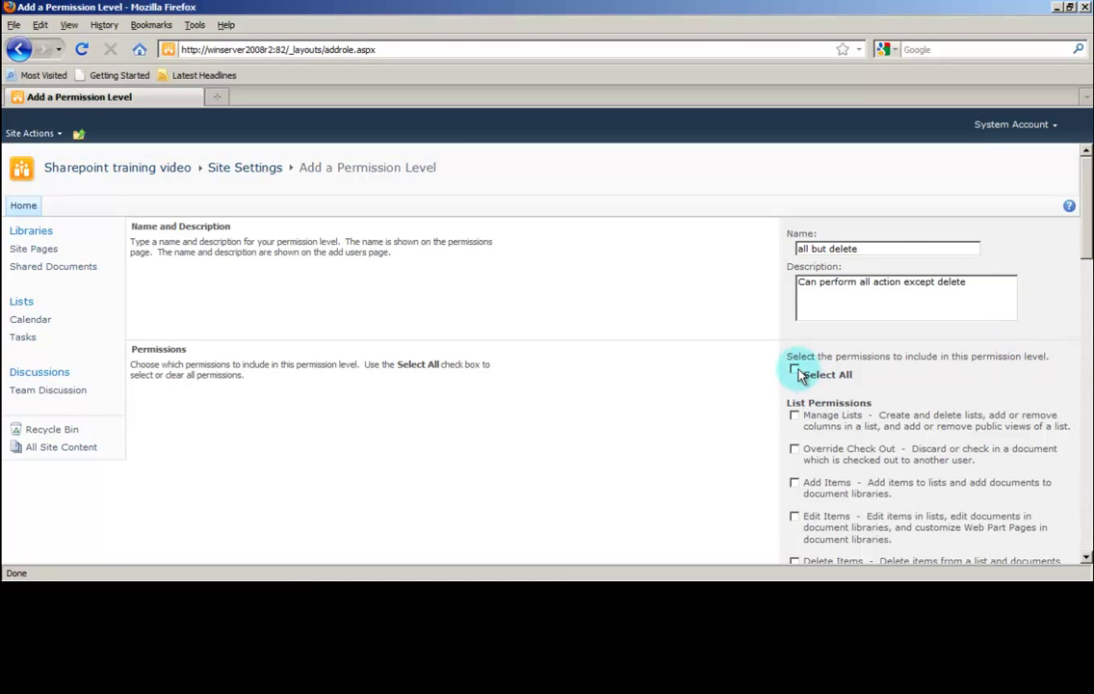
left_click(796, 372)
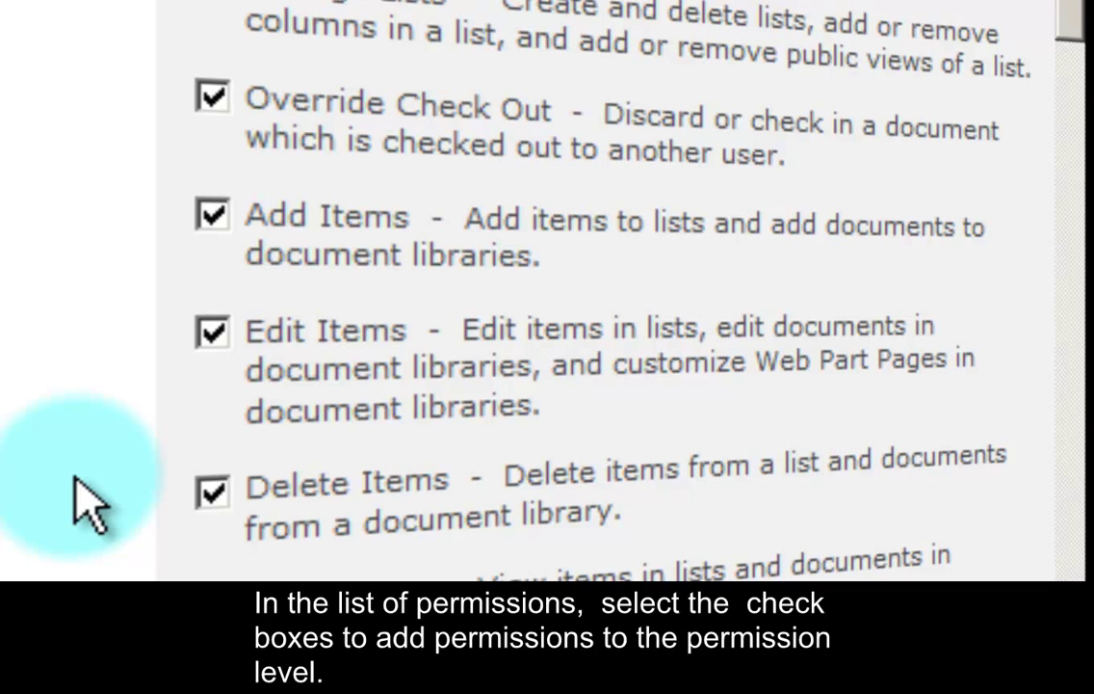
scroll(87, 501, "down", 3)
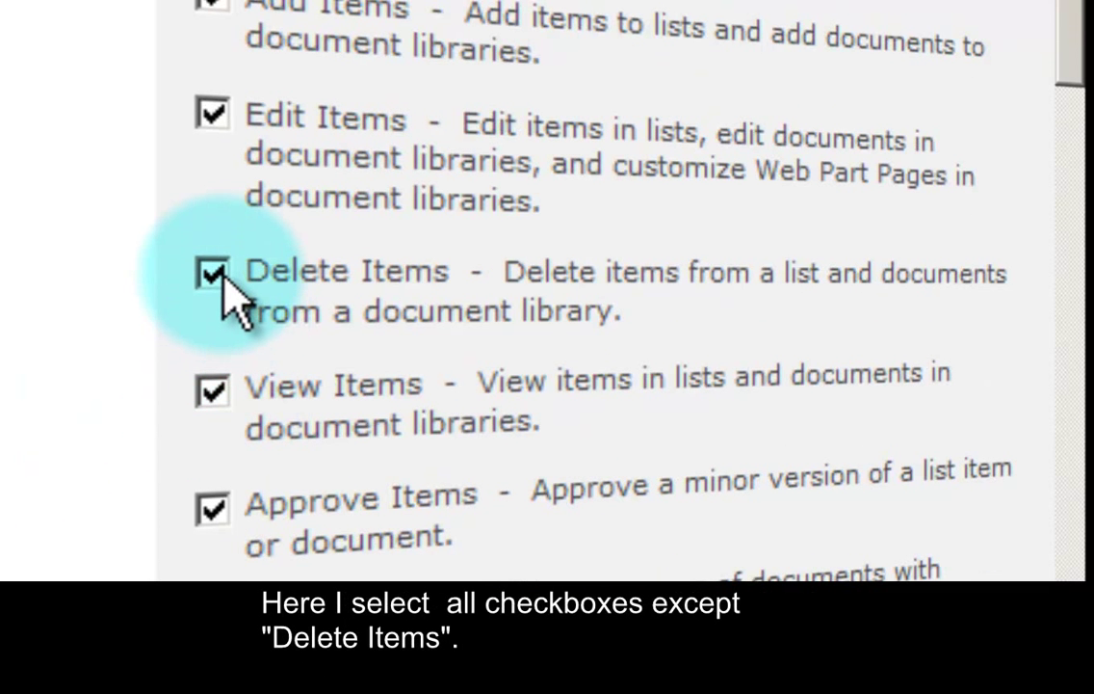
left_click(216, 274)
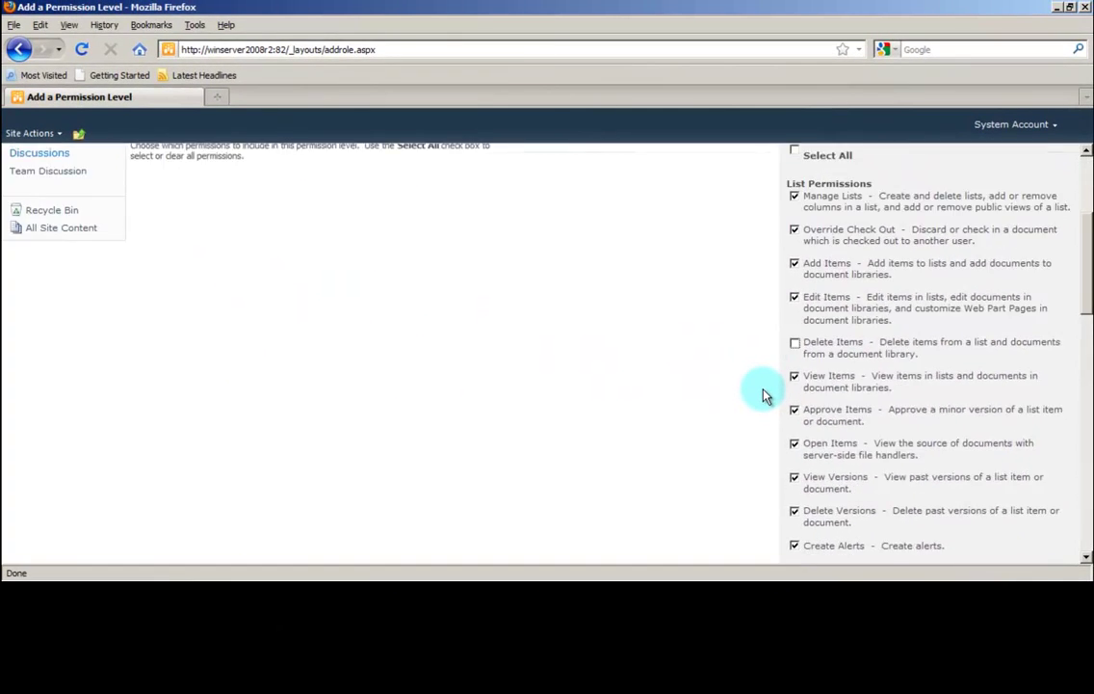
scroll(763, 393, "down", 3)
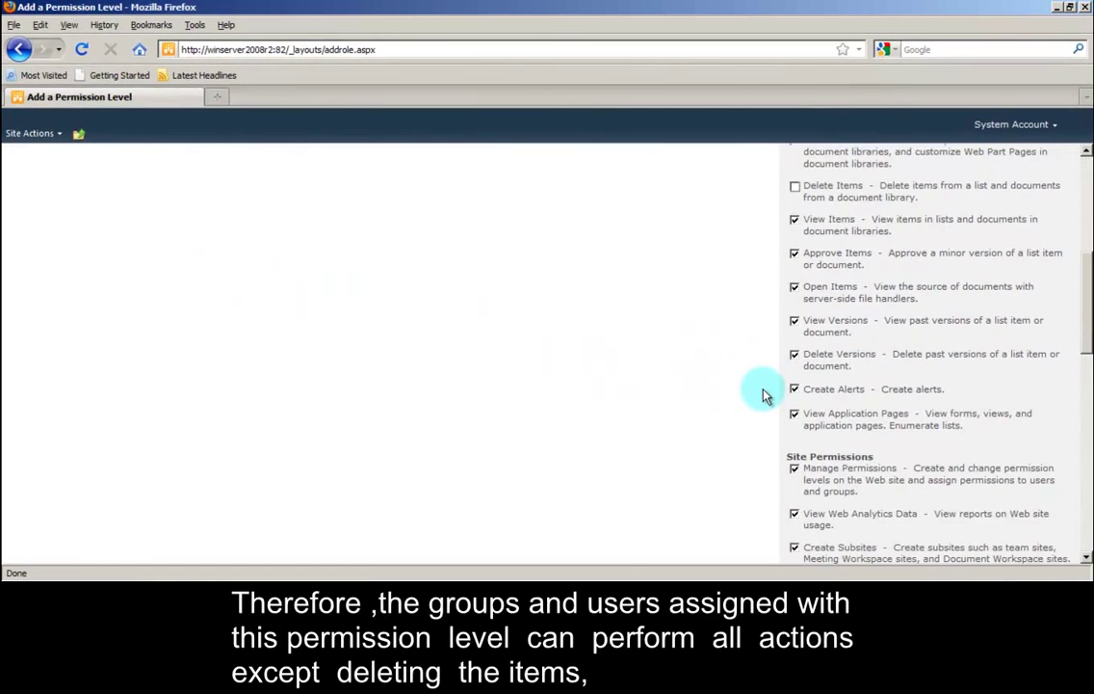
scroll(763, 393, "down", 2)
scroll(763, 393, "down", 2)
scroll(763, 393, "down", 4)
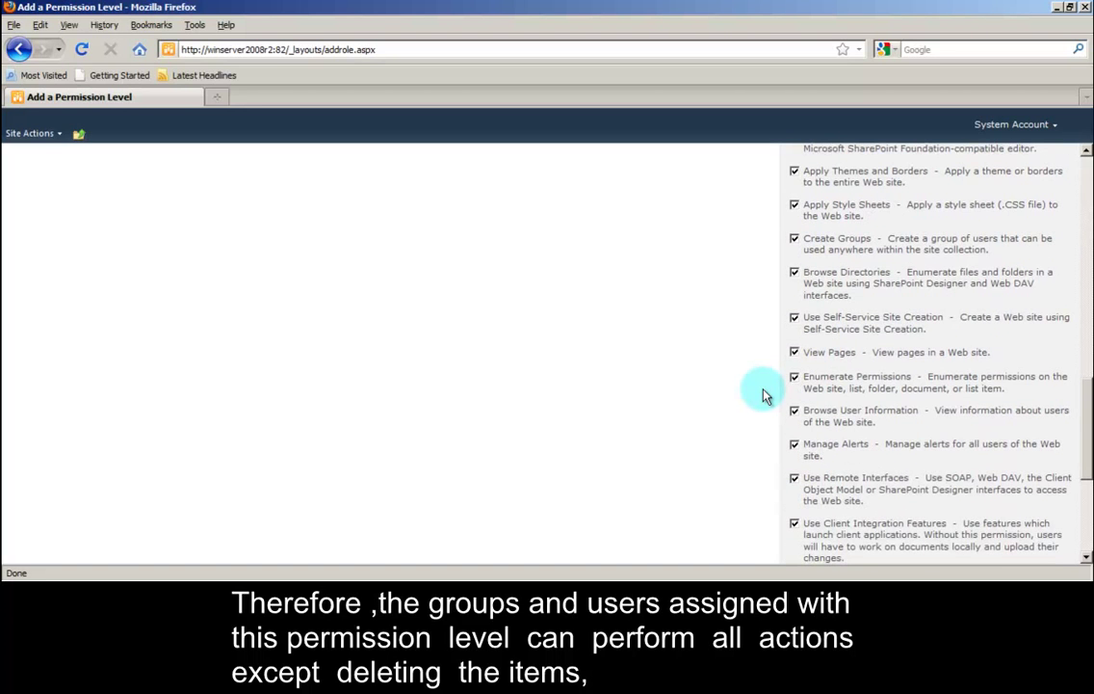
scroll(763, 393, "down", 4)
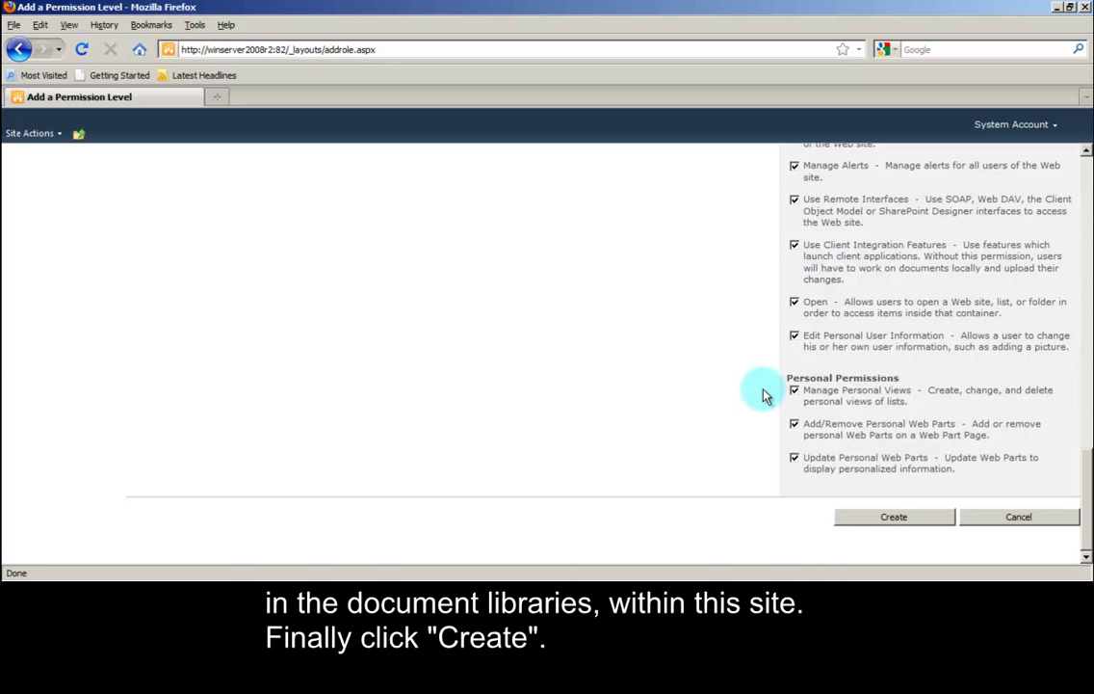
left_click(891, 520)
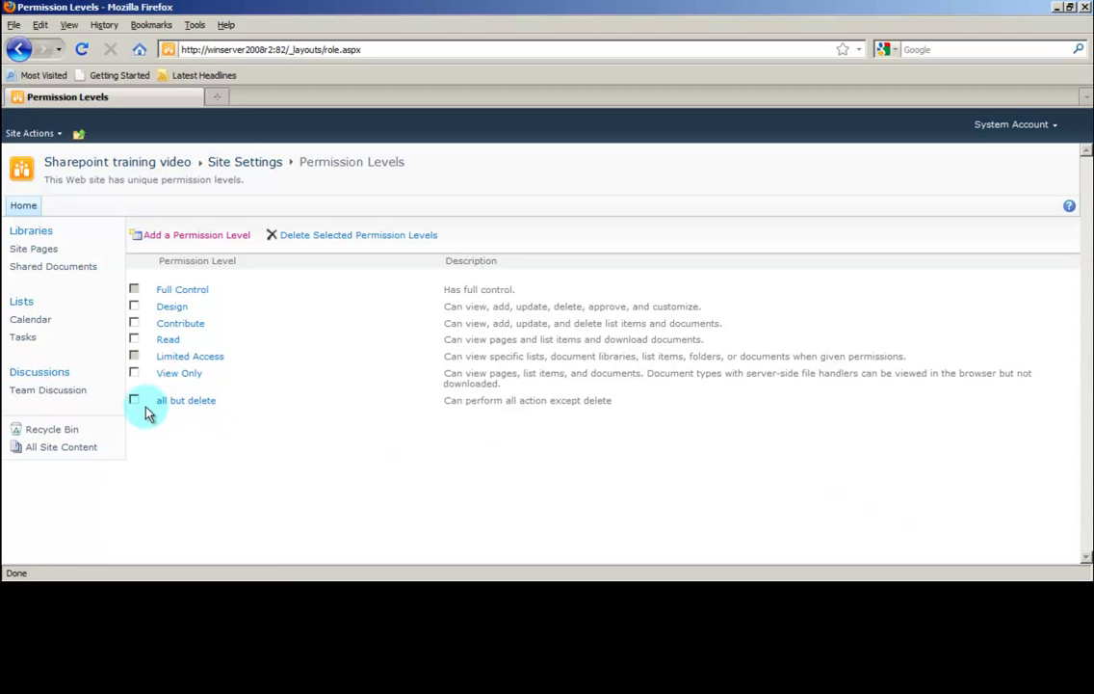
Step: Go to the site's People and Groups, show all groups, and start a new group
left_click(33, 135)
left_click(29, 424)
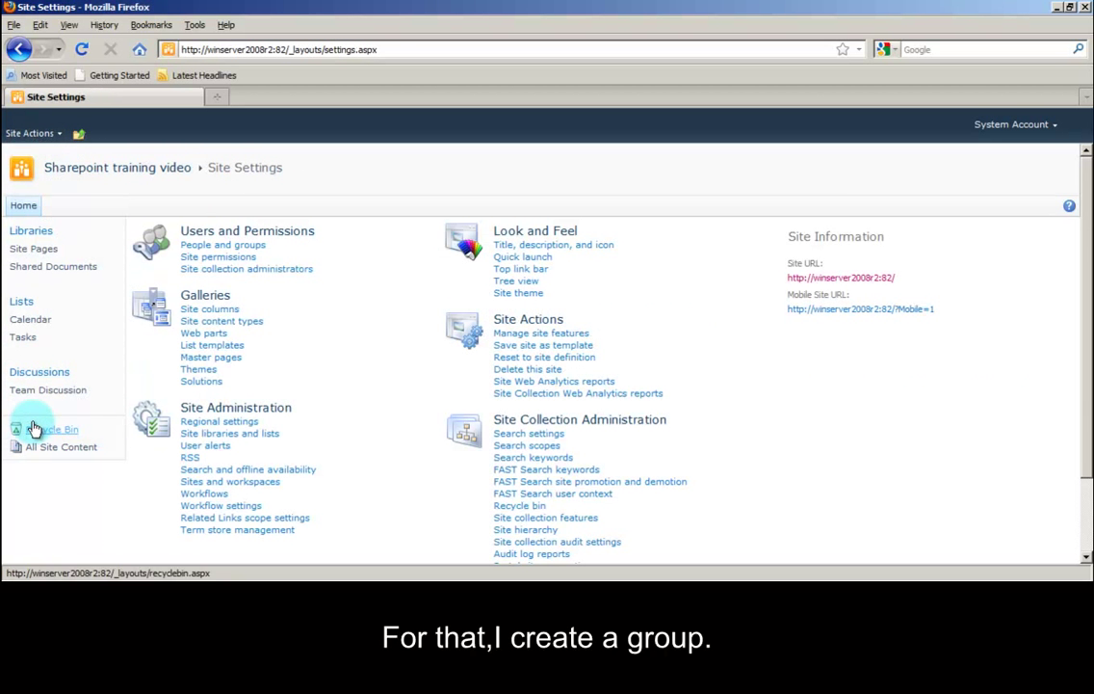
left_click(226, 248)
left_click(57, 231)
left_click(141, 234)
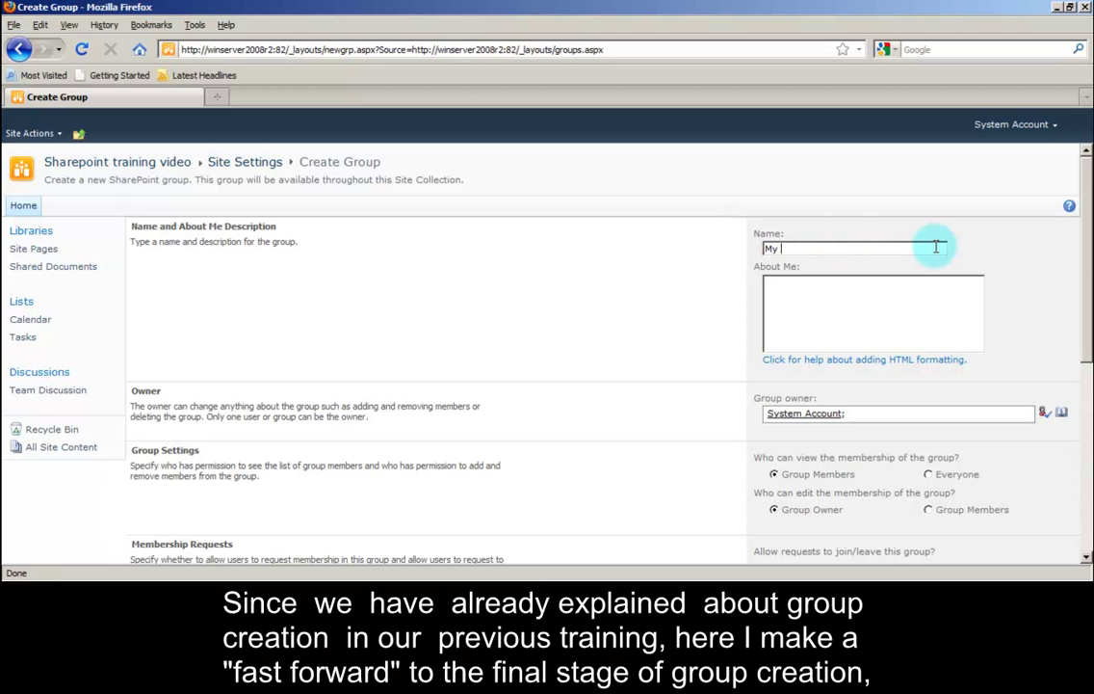
Step: Create 'My group', described 'User in the group can perform all action except delete', with all but delete
left_click(936, 247)
type("My group")
left_click(973, 292)
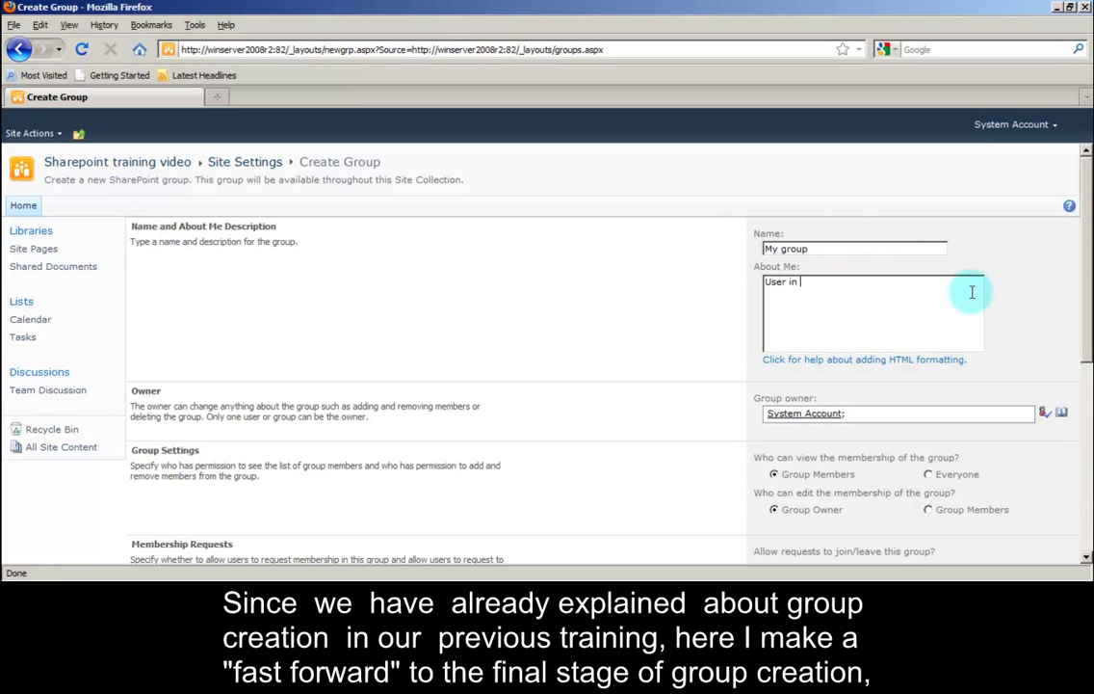
type("User in the group can perform all action except")
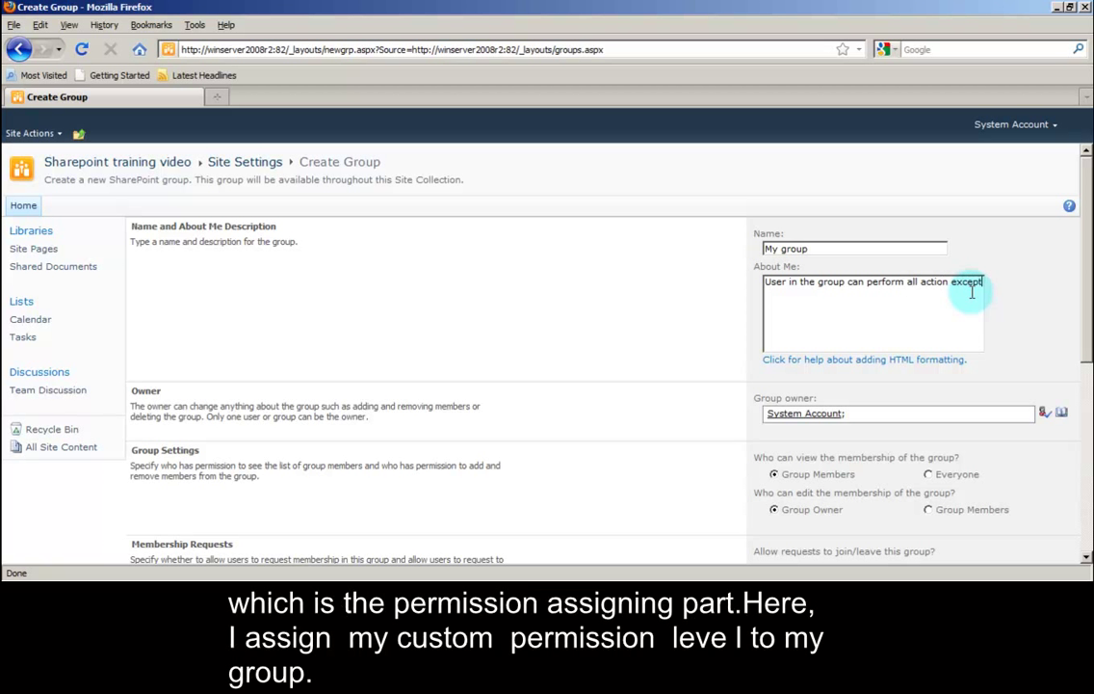
type(" delete")
scroll(725, 405, "down", 5)
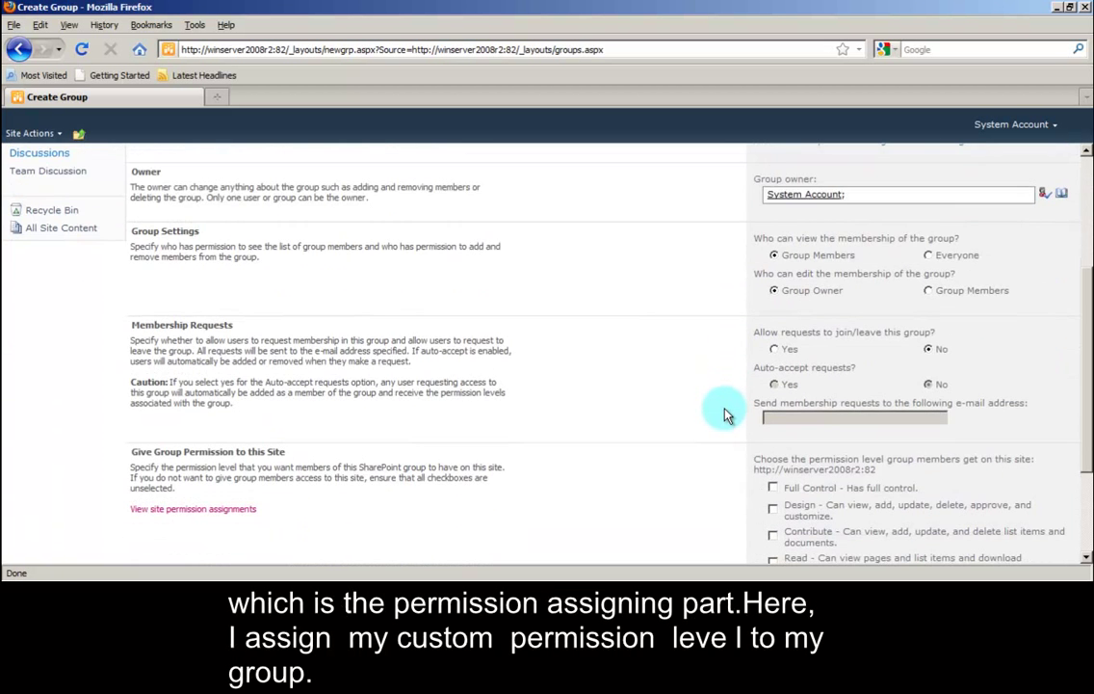
left_click(773, 471)
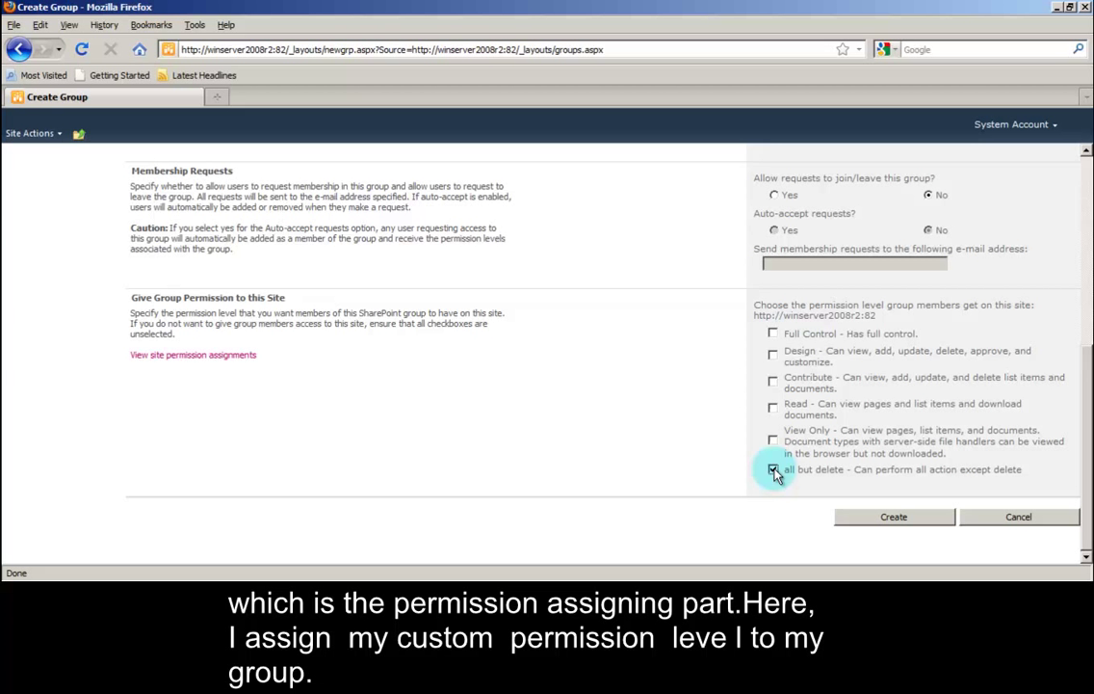
left_click(899, 518)
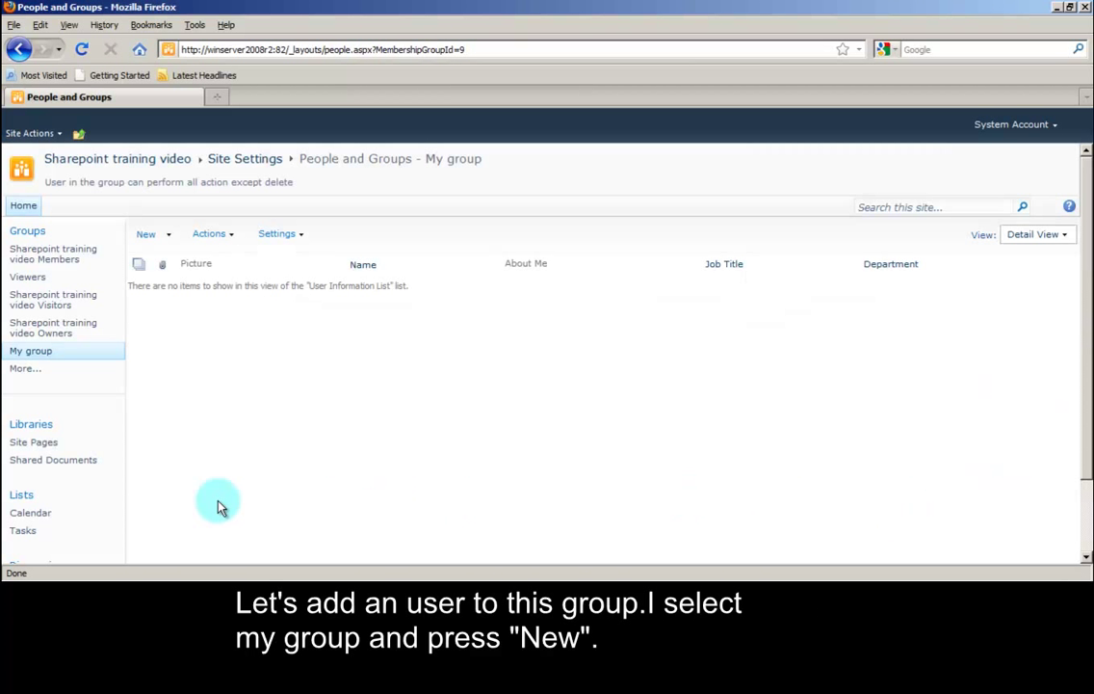
Step: Add the demo user account as a member of My group
left_click(150, 235)
type("SharepointDemoUser")
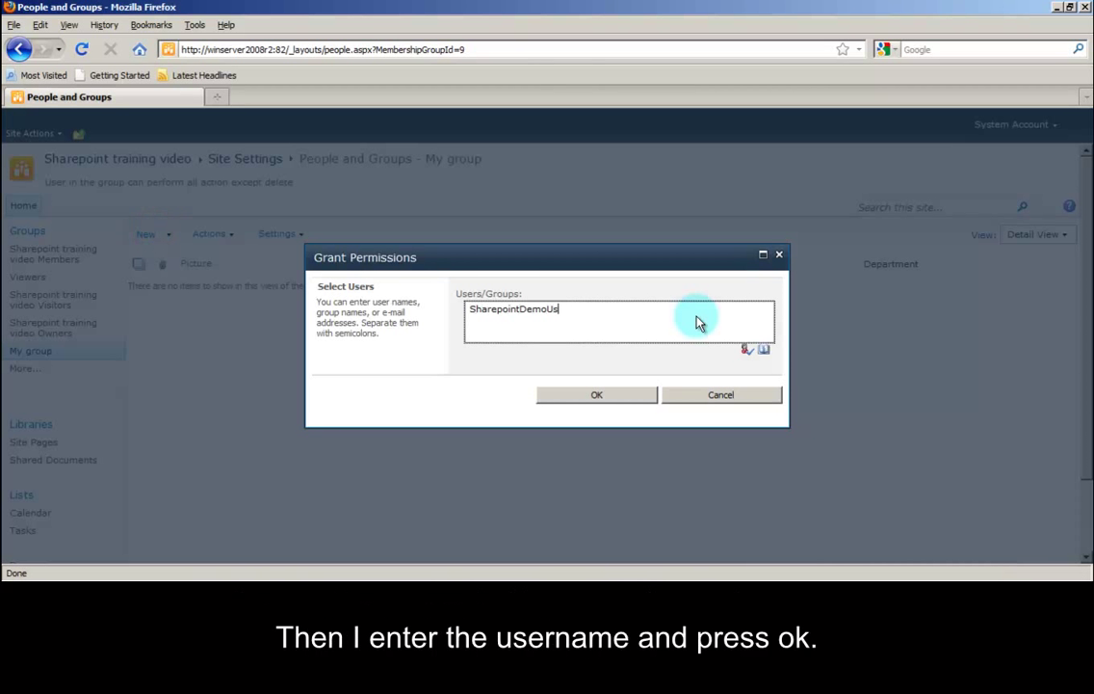
left_click(601, 397)
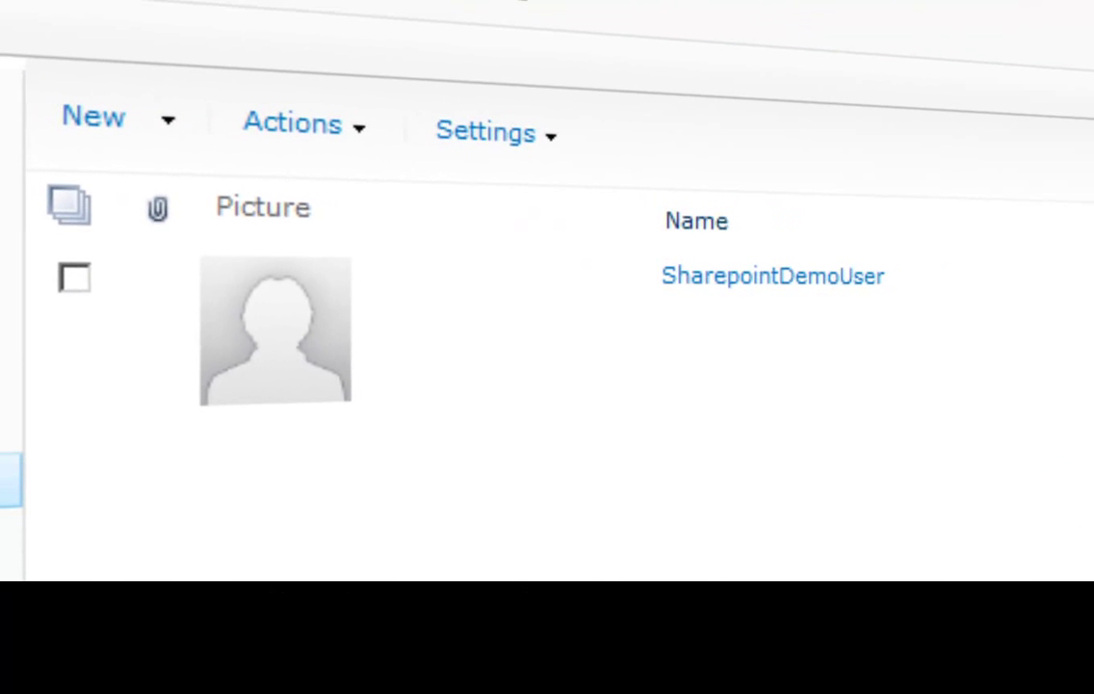
Step: Run Check Permissions for the demo user, confirming all but delete granted through My group
left_click(11, 132)
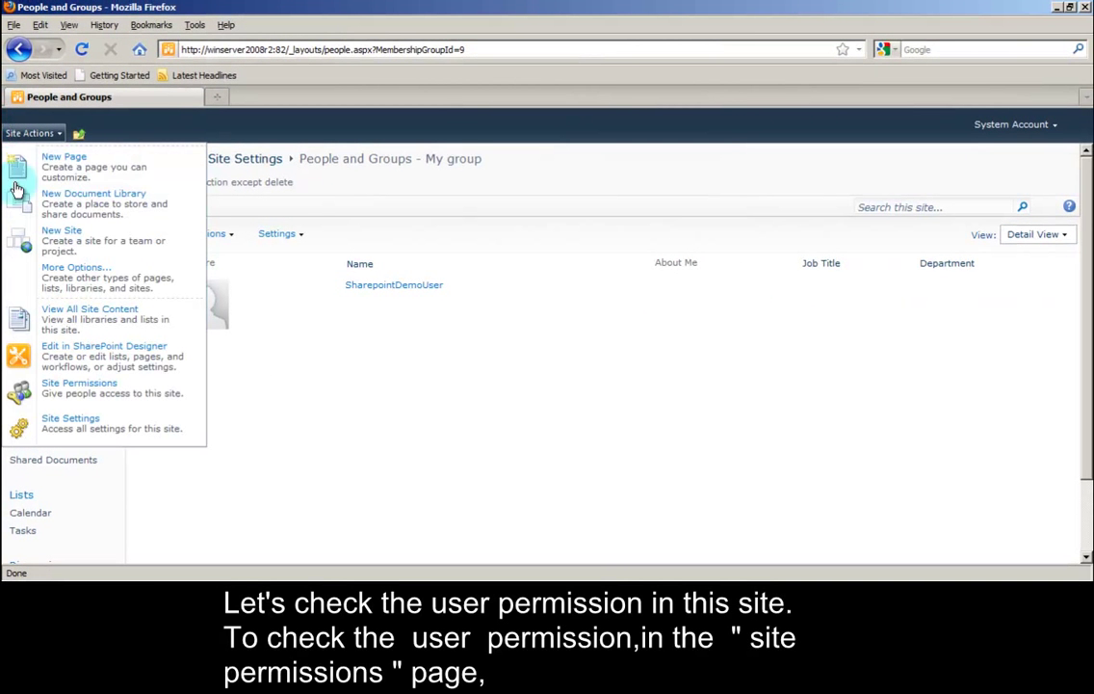
left_click(87, 432)
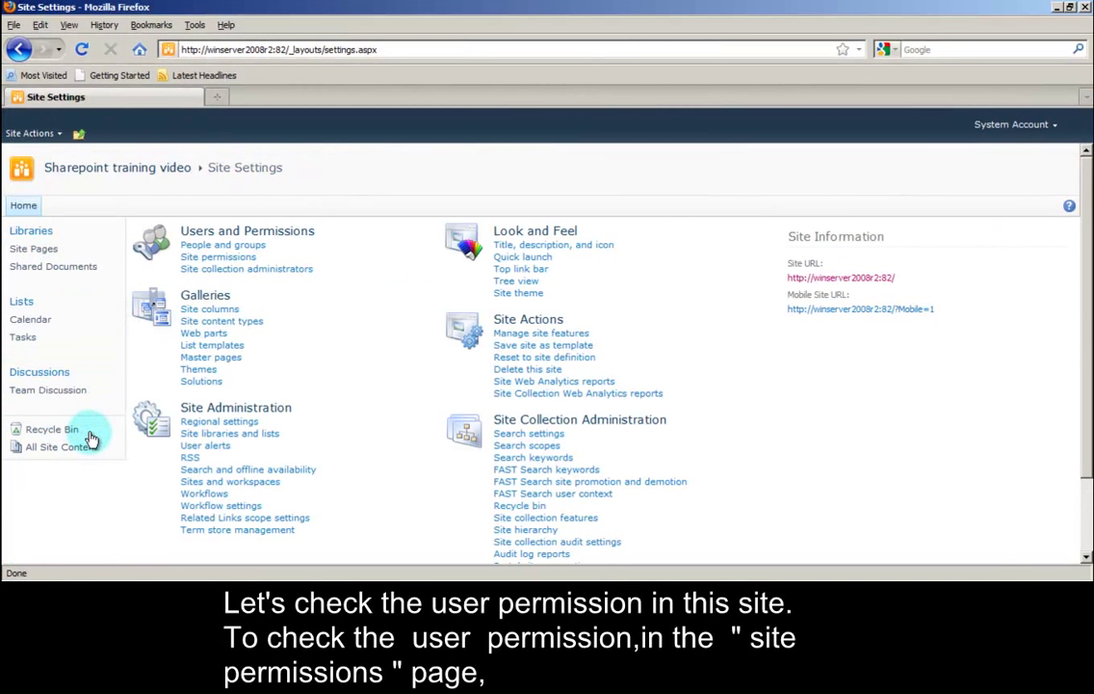
left_click(196, 260)
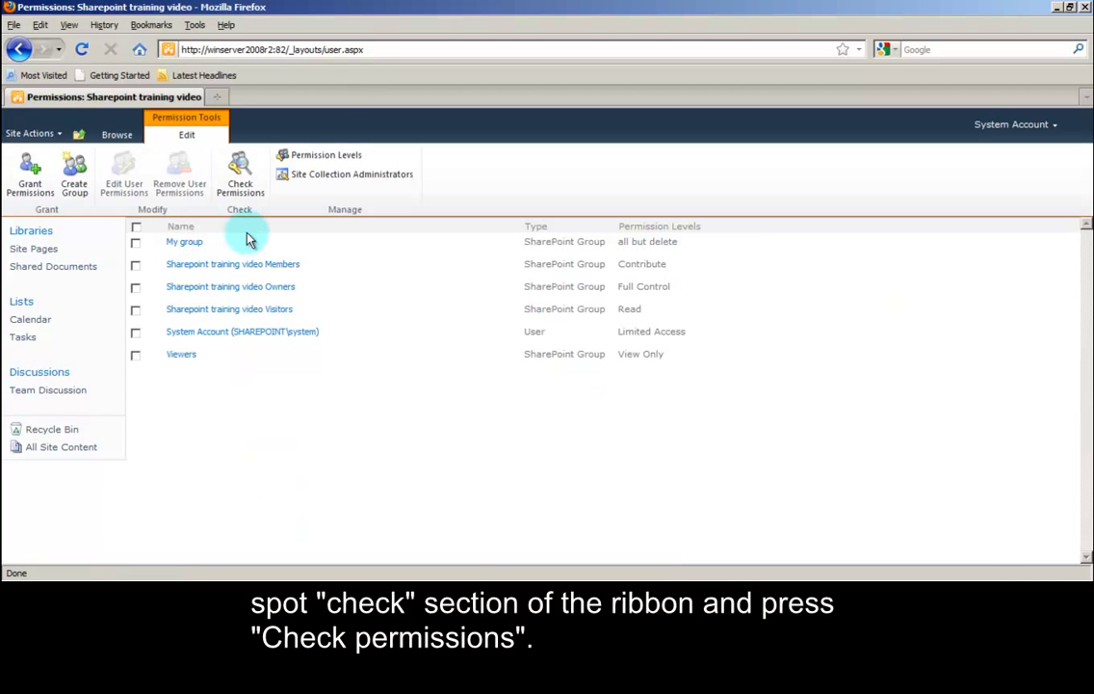
left_click(240, 176)
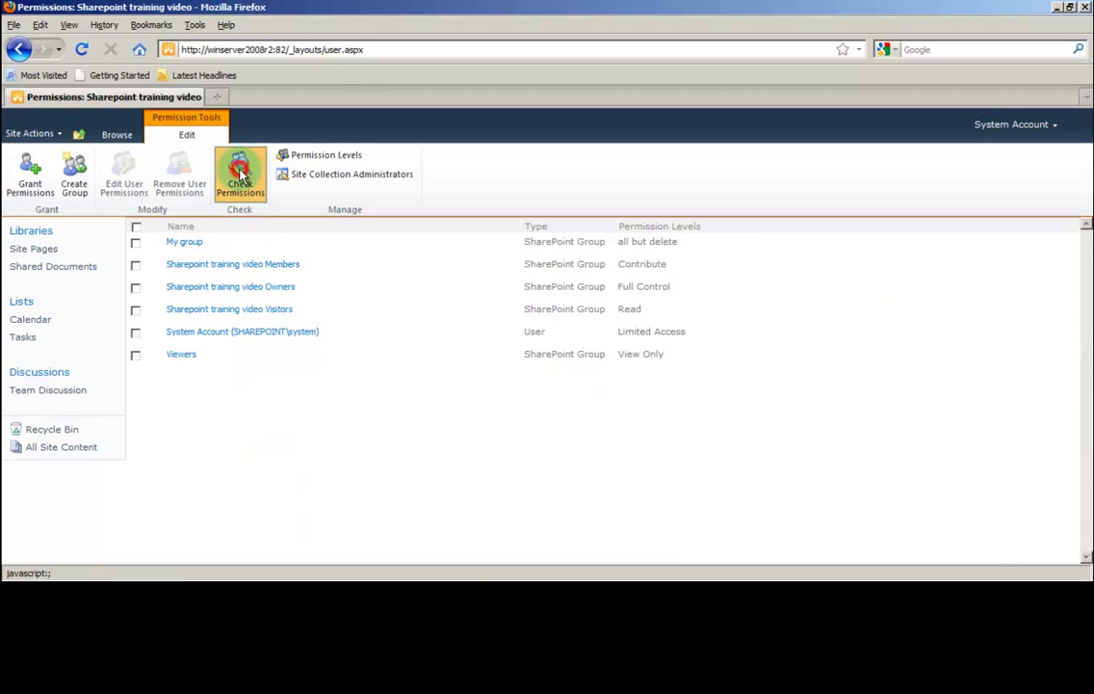
left_click(474, 309)
type("SharepointDemoUser")
left_click(607, 367)
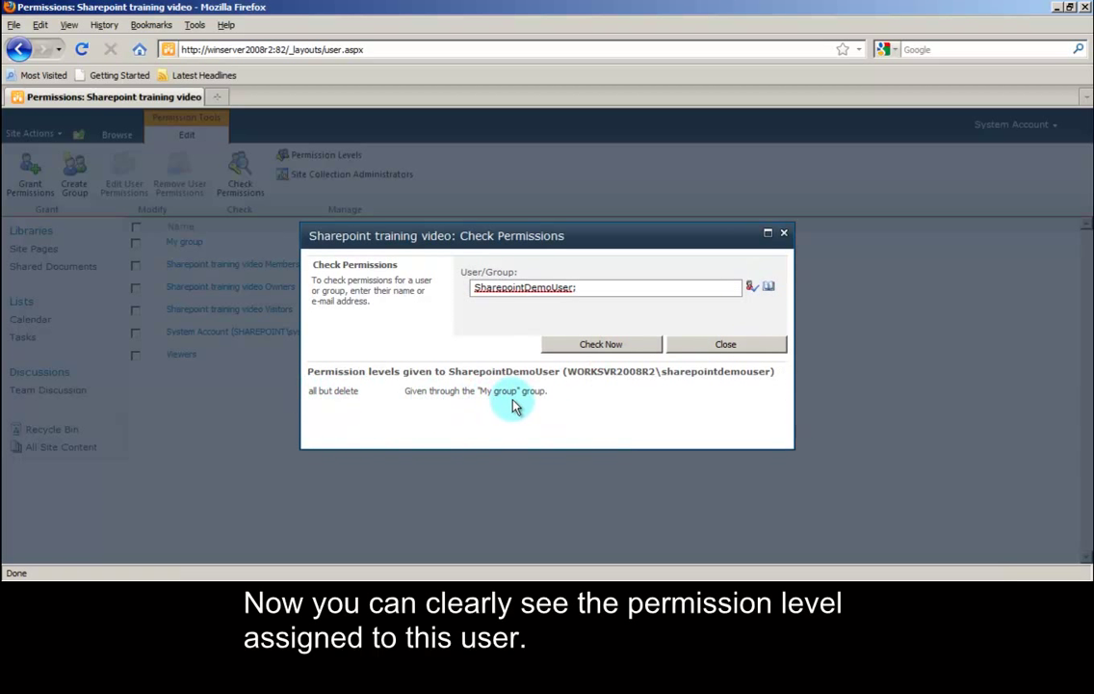
Step: Close the permission results and sign in as the demo user with its password
left_click(726, 344)
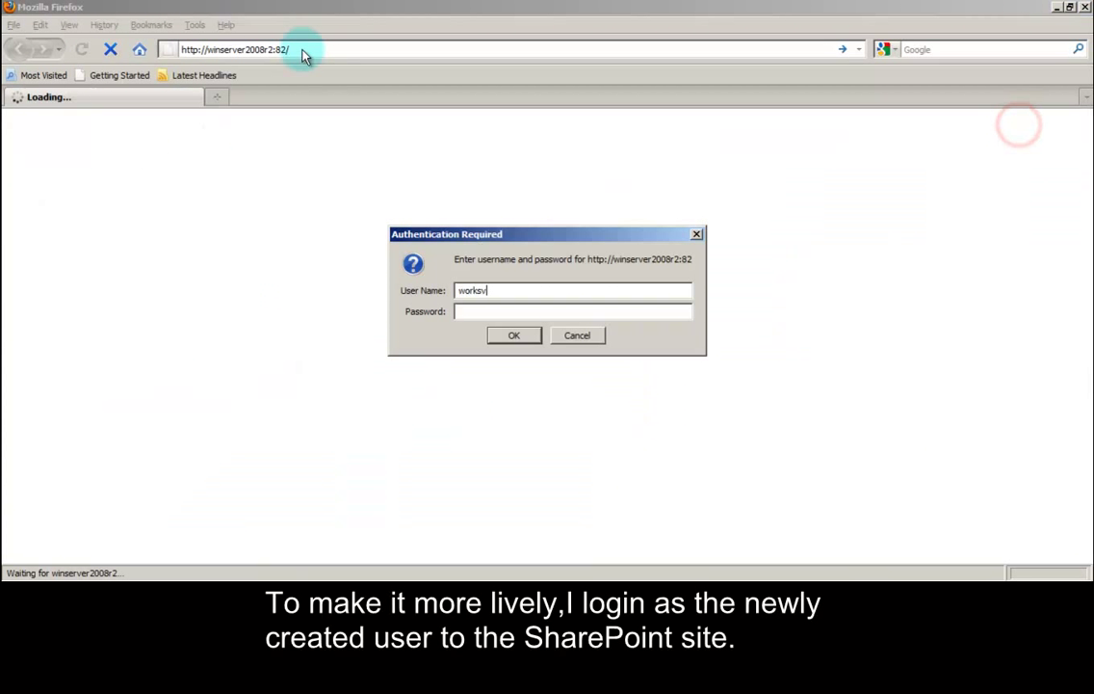
type("2008r2\\SharepointDemoUser**********")
left_click(513, 337)
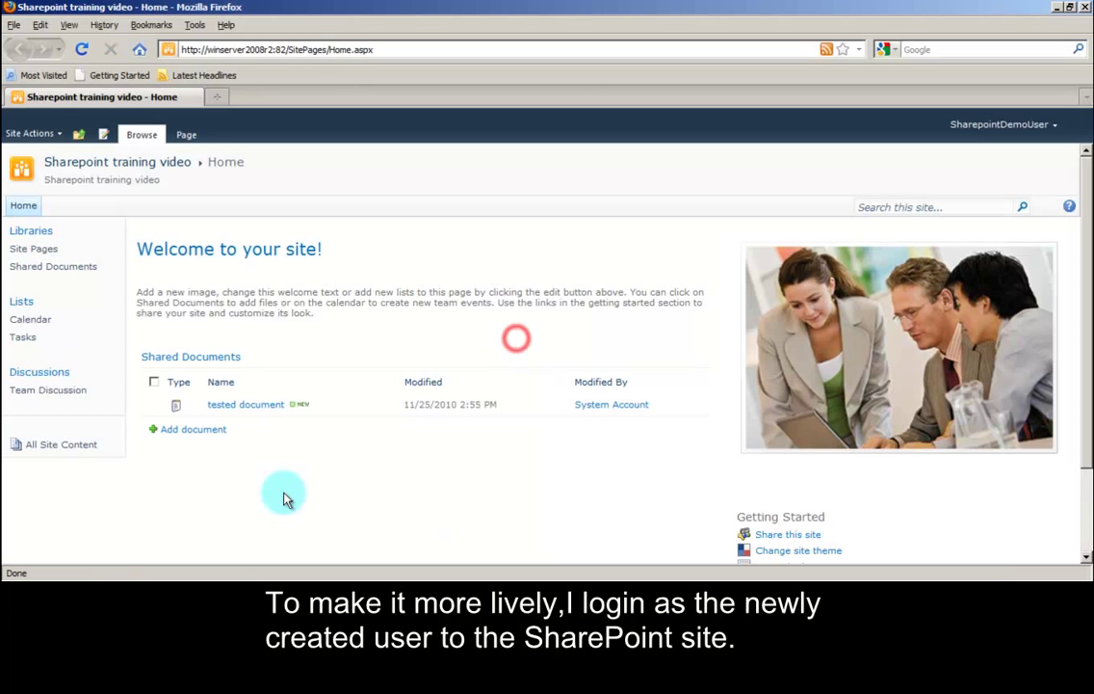
Step: Open Shared Documents and confirm the tested document's menu has no Delete option
left_click(19, 274)
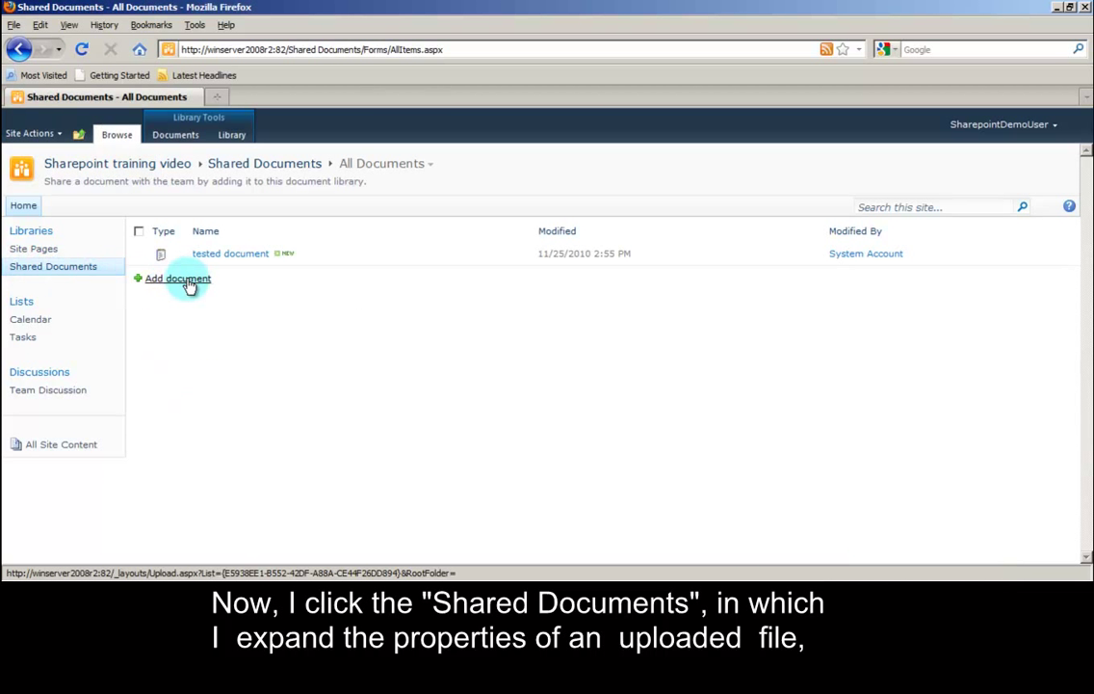
left_click(484, 256)
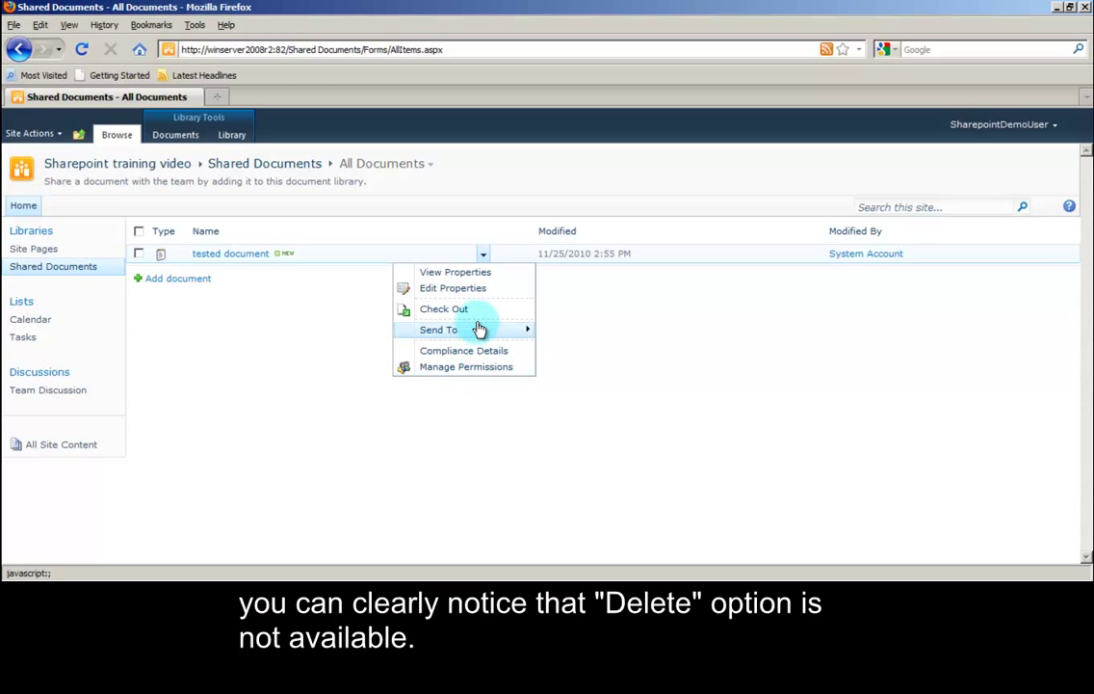
left_click(633, 379)
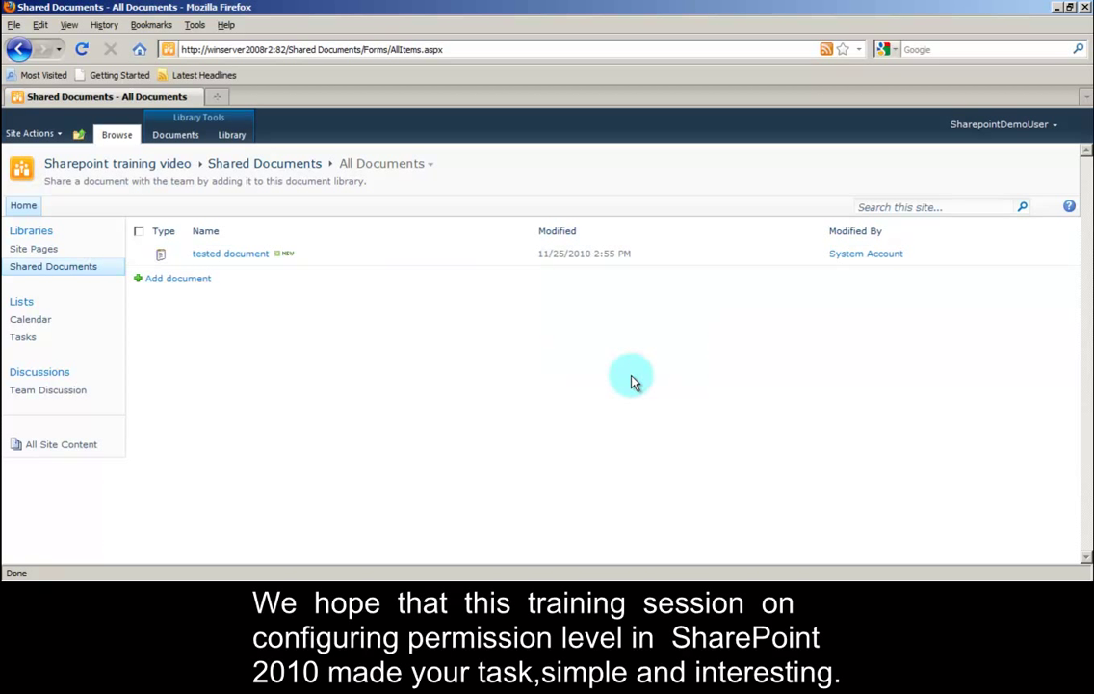